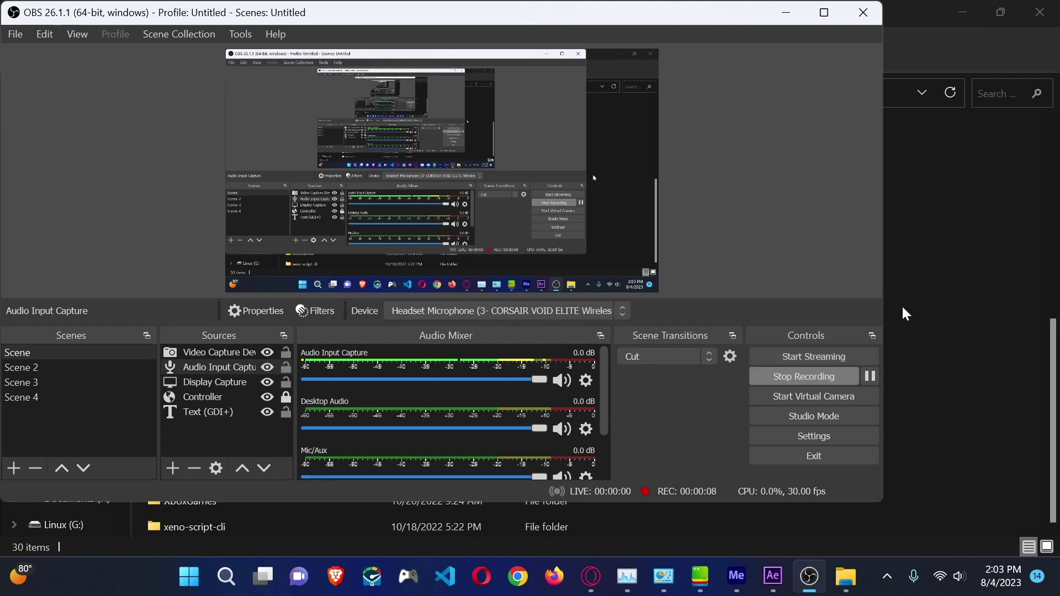
Step: Open the OS (C:) drive and turn on Hidden items so ProgramData shows
{"action": "left_click", "coordinate": [964, 300]}
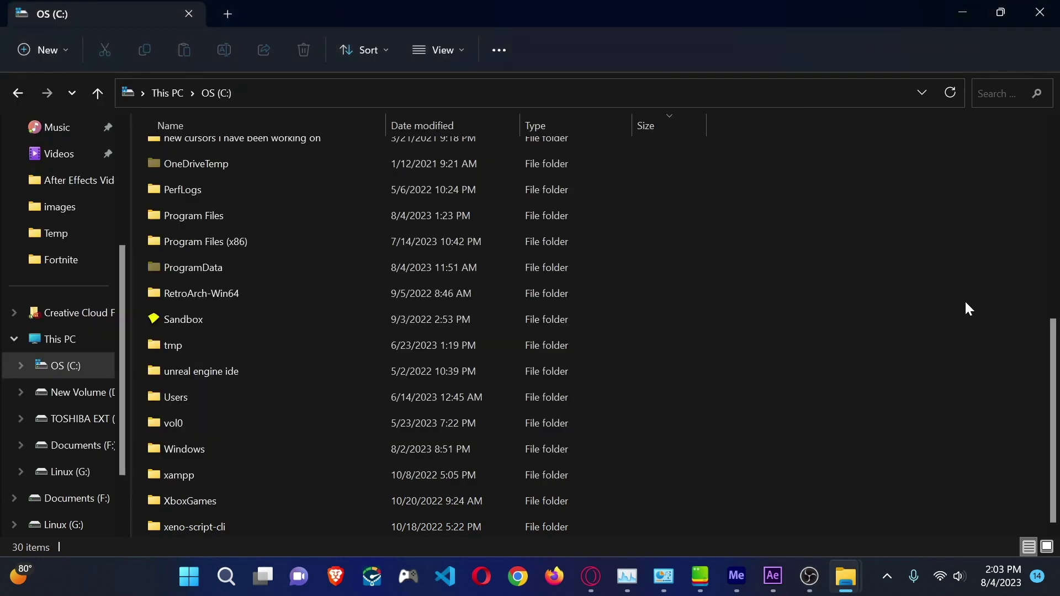
{"action": "left_click", "coordinate": [66, 365]}
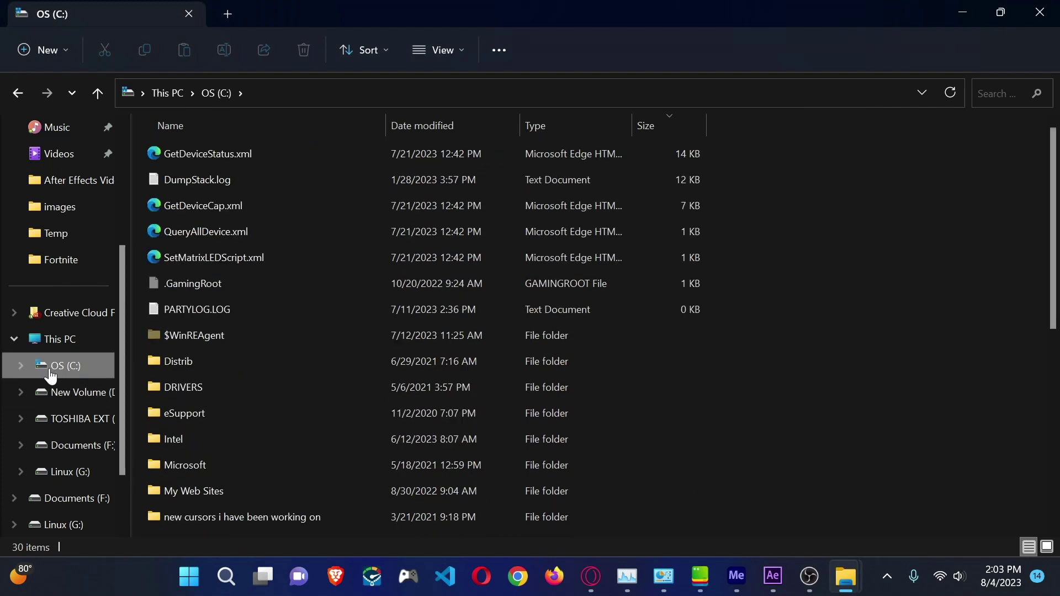
{"action": "scroll", "coordinate": [339, 383], "scroll_direction": "down", "scroll_amount": 1}
{"action": "scroll", "coordinate": [339, 382], "scroll_direction": "down", "scroll_amount": 3}
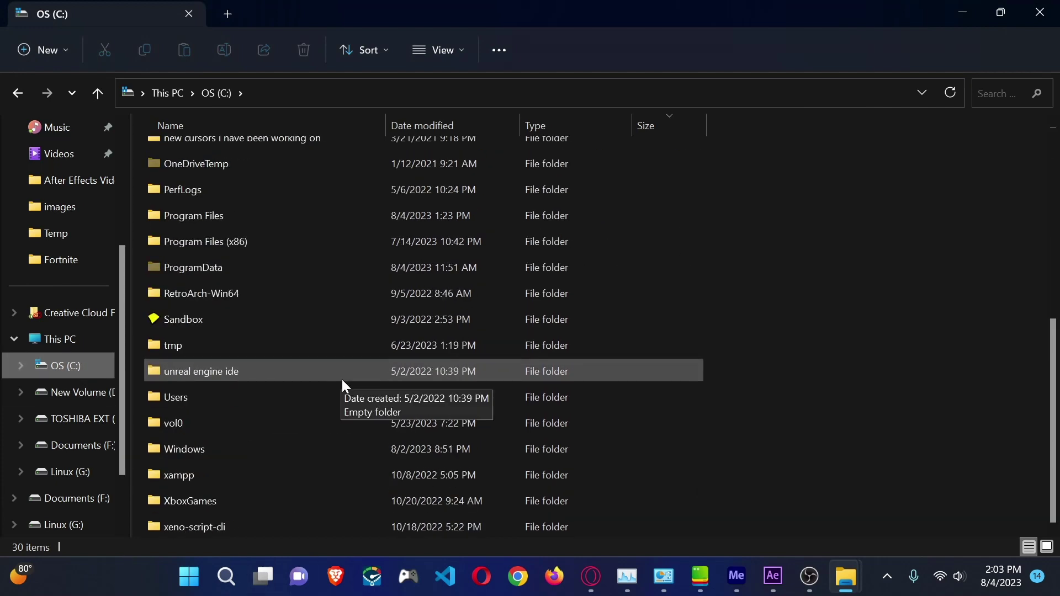
{"action": "left_click", "coordinate": [442, 50]}
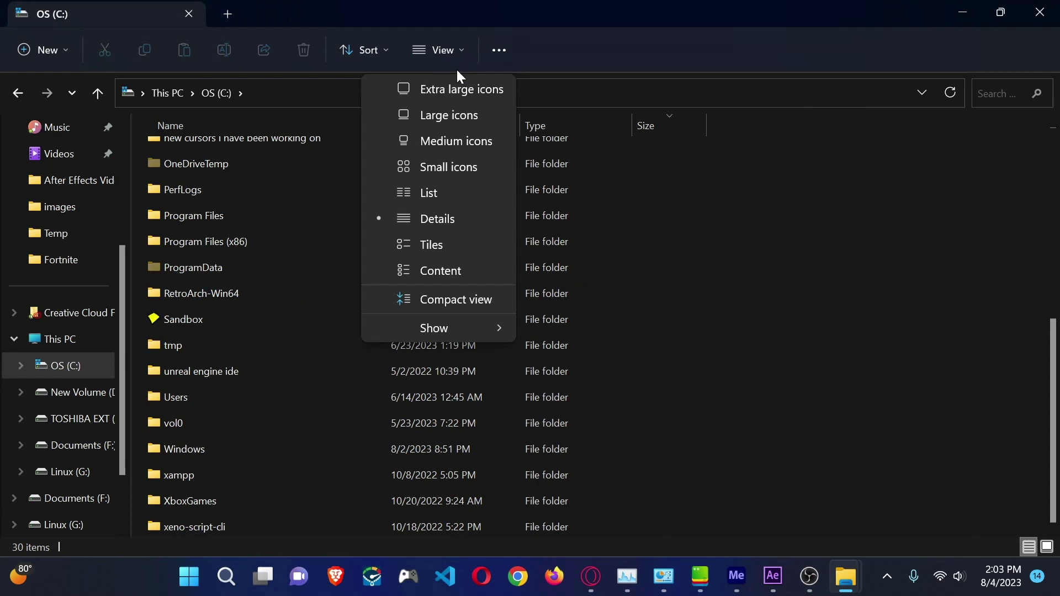
{"action": "mouse_move", "coordinate": [434, 329]}
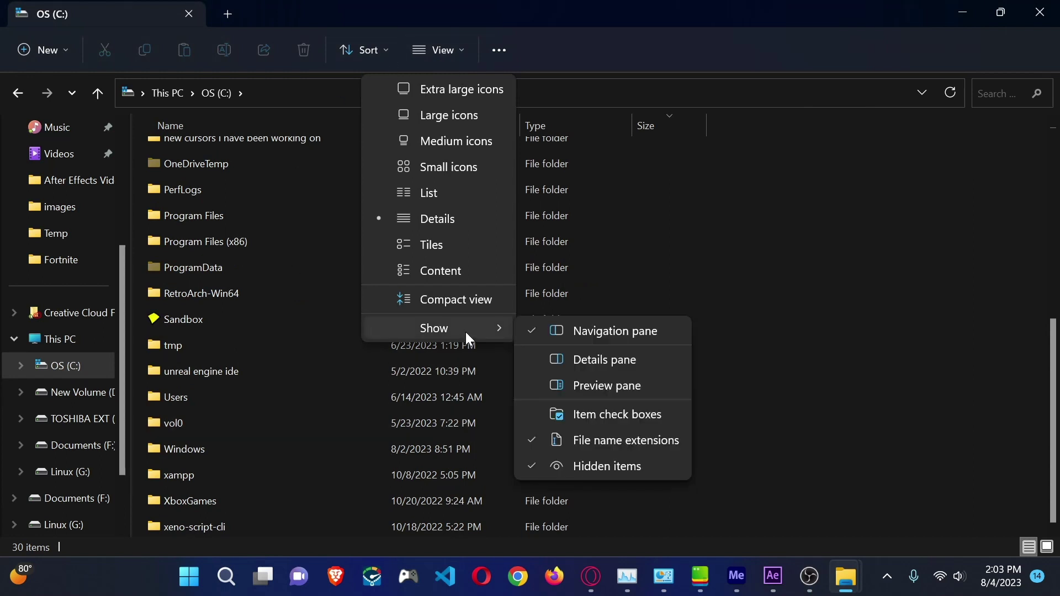
{"action": "left_click", "coordinate": [575, 466]}
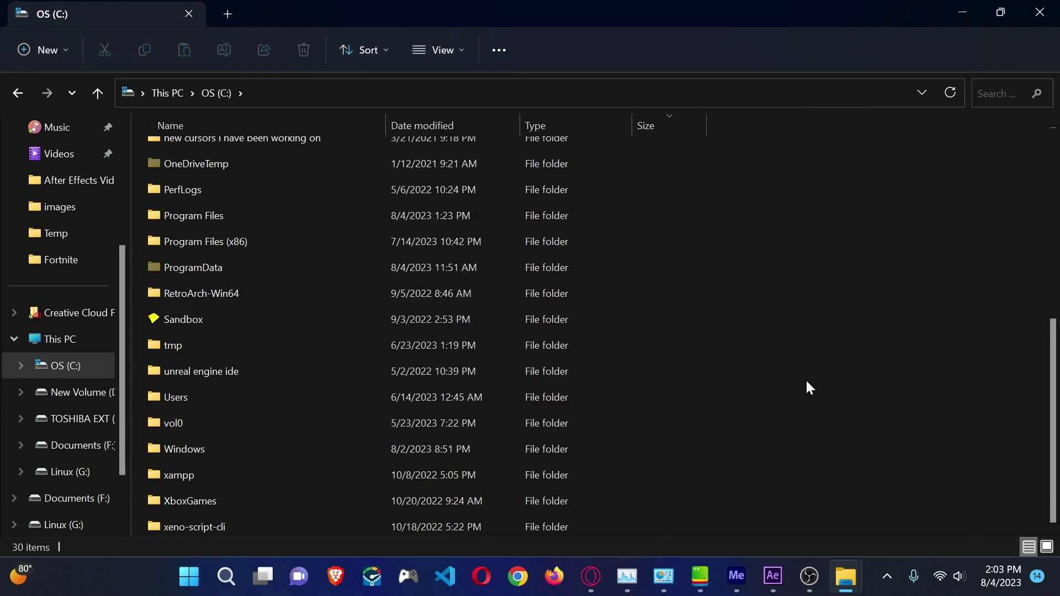
Step: Open ProgramData, then its BlueStacks_nxt folder containing bluestacks.conf
{"action": "double_click", "coordinate": [286, 268]}
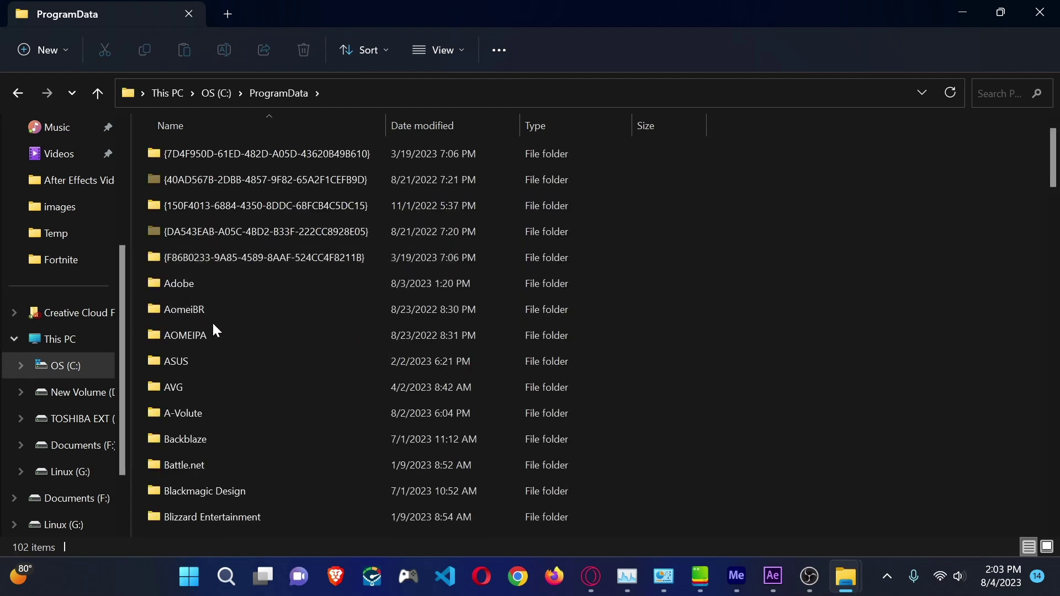
{"action": "scroll", "coordinate": [212, 322], "scroll_direction": "down", "scroll_amount": 2}
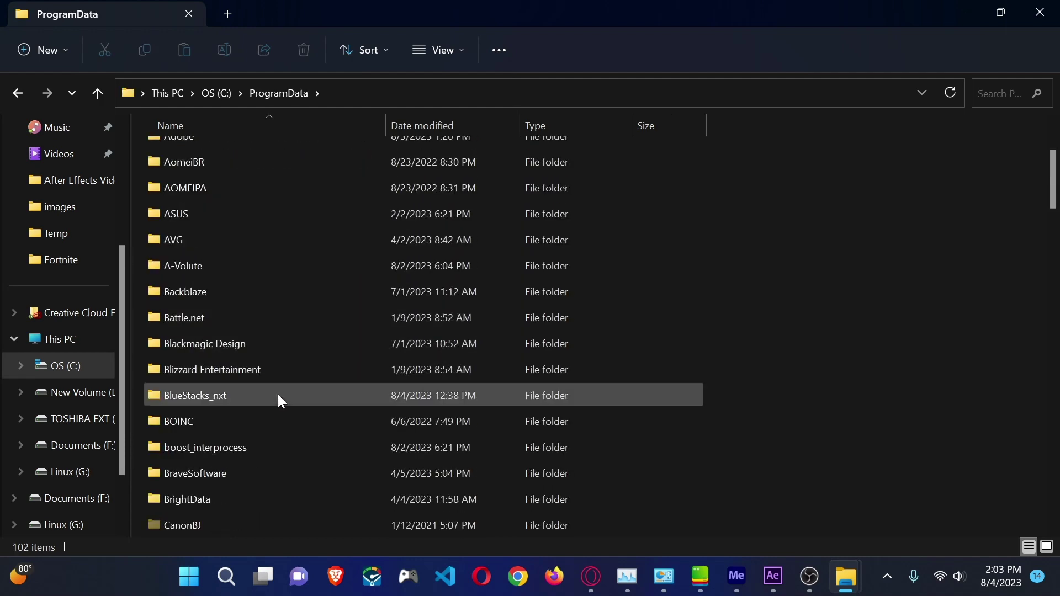
{"action": "double_click", "coordinate": [244, 398]}
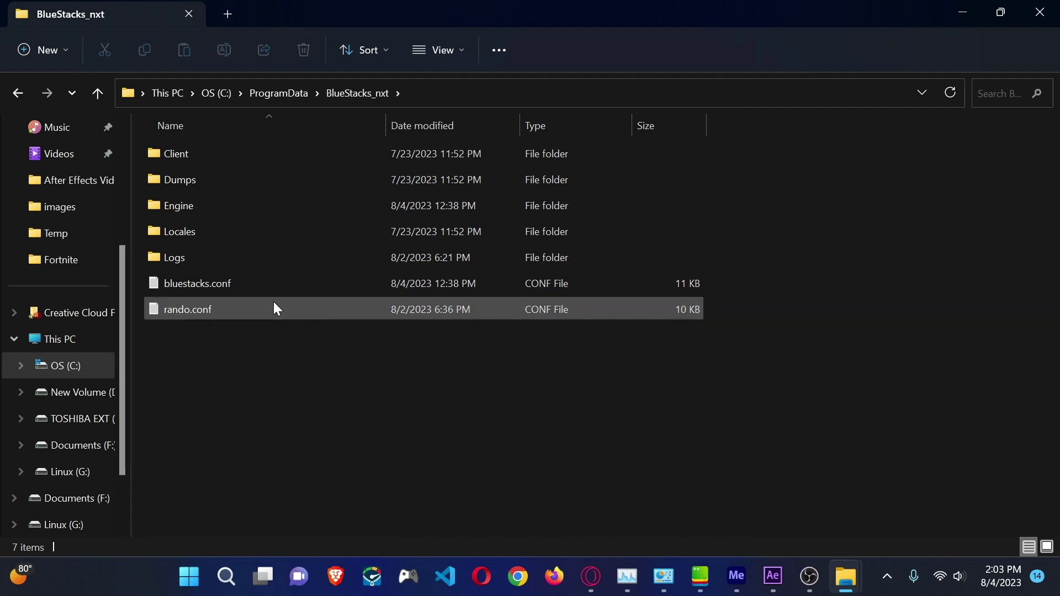
Step: Open bluestacks.conf in Notepad and start a Find search
{"action": "double_click", "coordinate": [236, 283]}
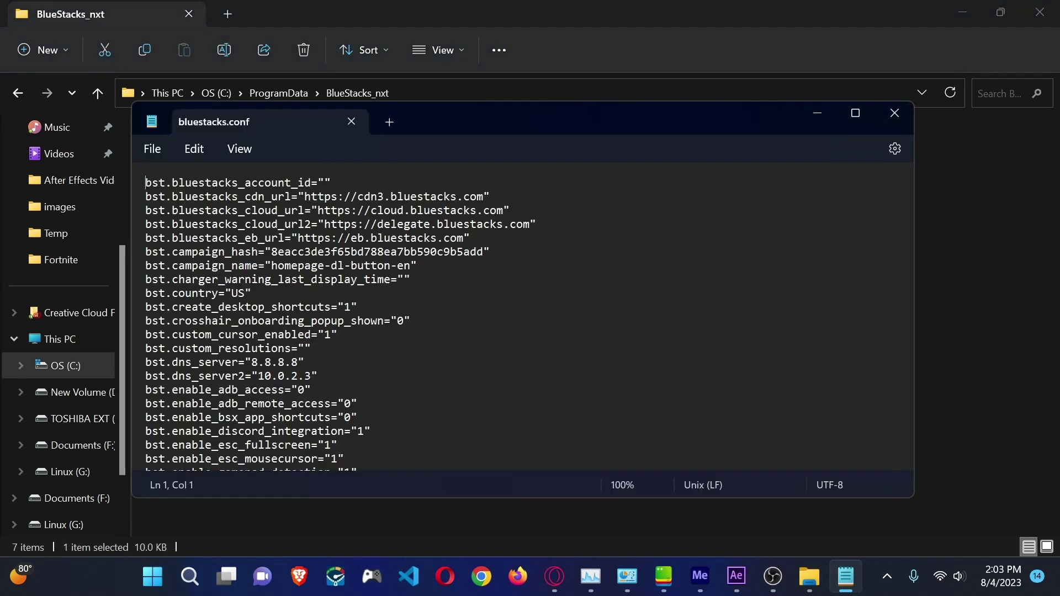
{"action": "left_click", "coordinate": [183, 151]}
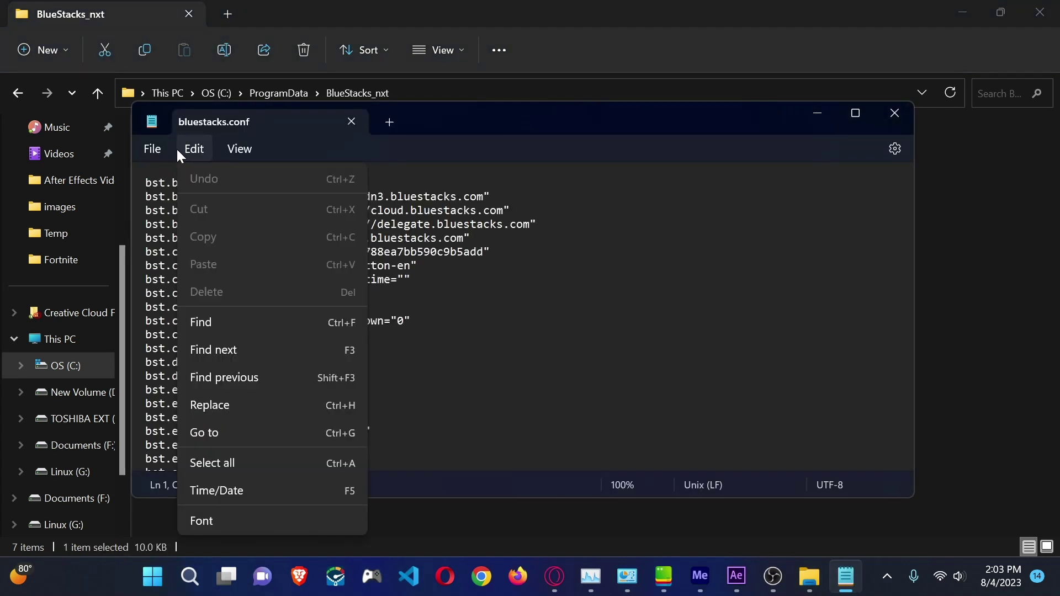
{"action": "left_click", "coordinate": [285, 323]}
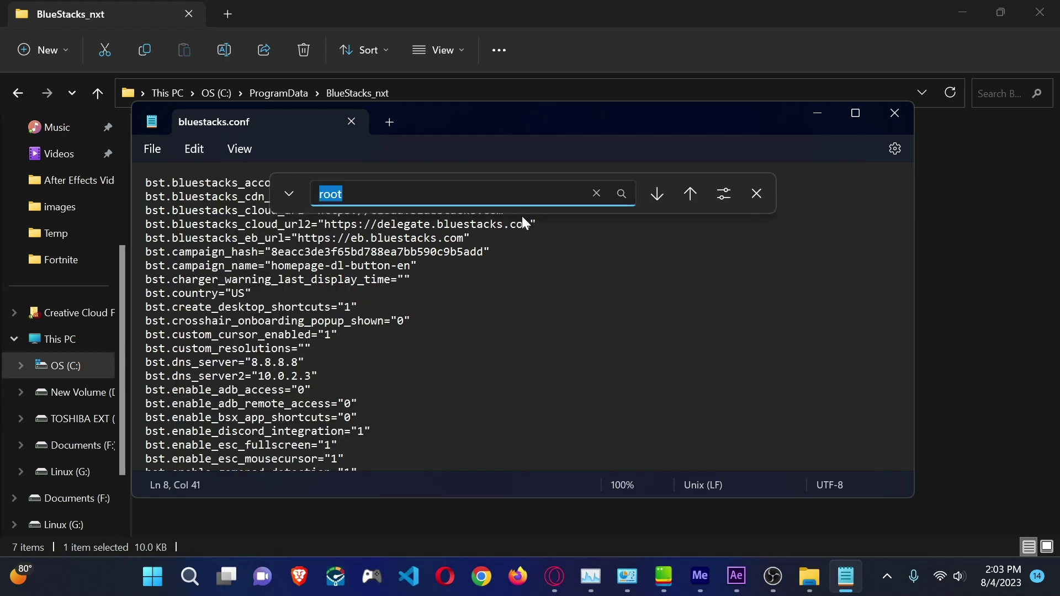
{"action": "type", "text": "root"}
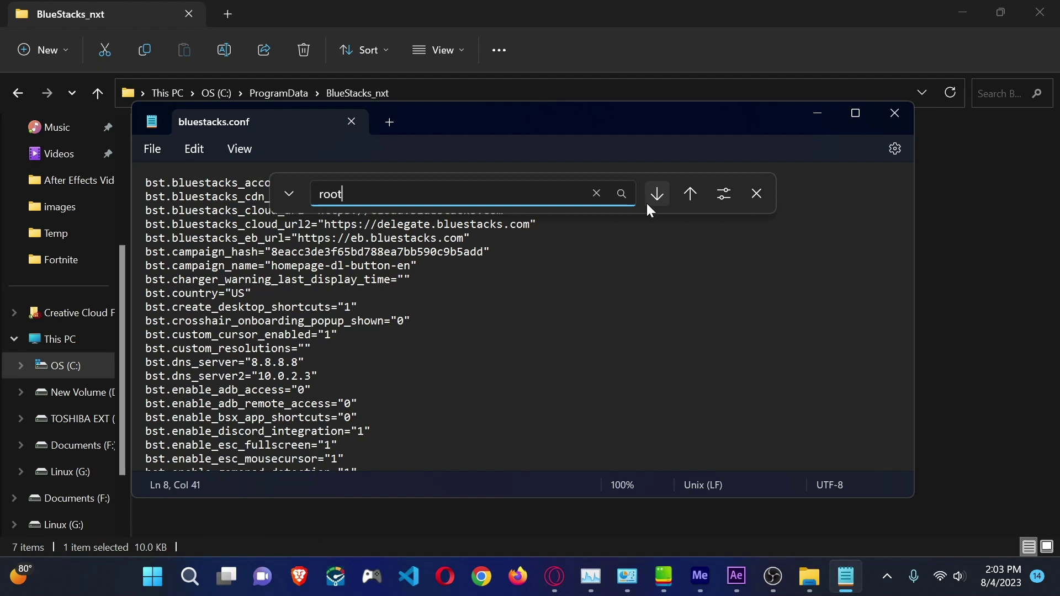
Step: Step through the 'root' matches: enable_root_access=1 for Nougat32 and Pie64, feature.rooting=0
{"action": "left_click", "coordinate": [655, 196]}
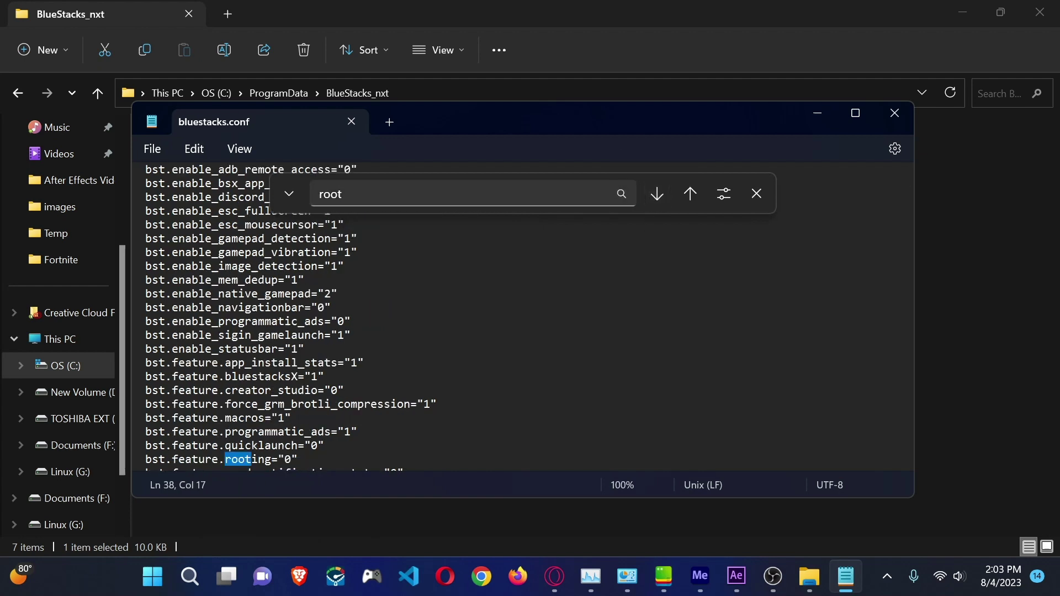
{"action": "scroll", "coordinate": [414, 331], "scroll_direction": "down", "scroll_amount": 2}
{"action": "scroll", "coordinate": [414, 332], "scroll_direction": "down", "scroll_amount": 1}
{"action": "scroll", "coordinate": [415, 332], "scroll_direction": "down", "scroll_amount": 1}
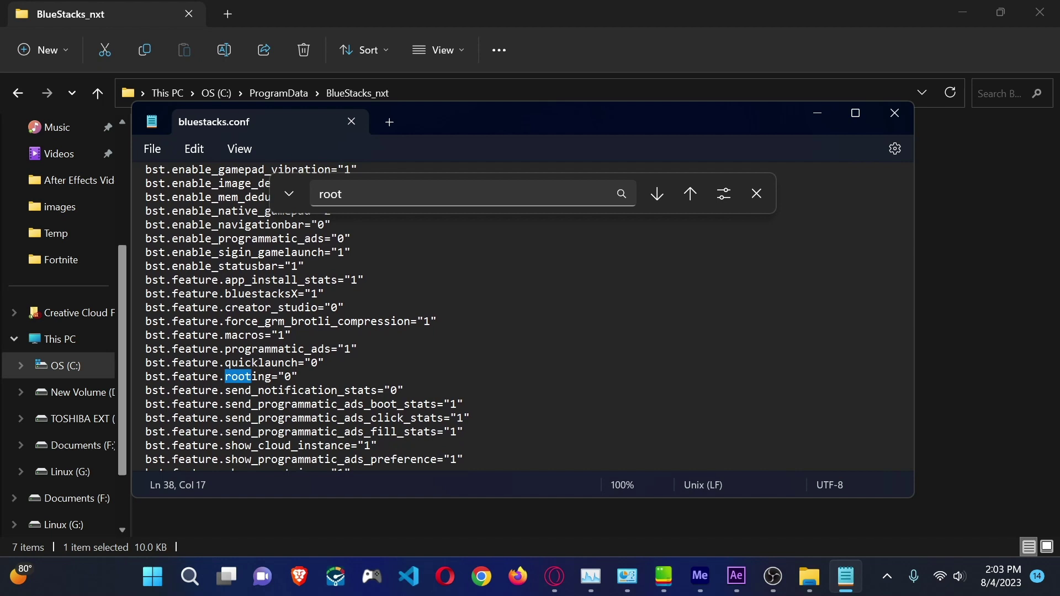
{"action": "left_click", "coordinate": [656, 194]}
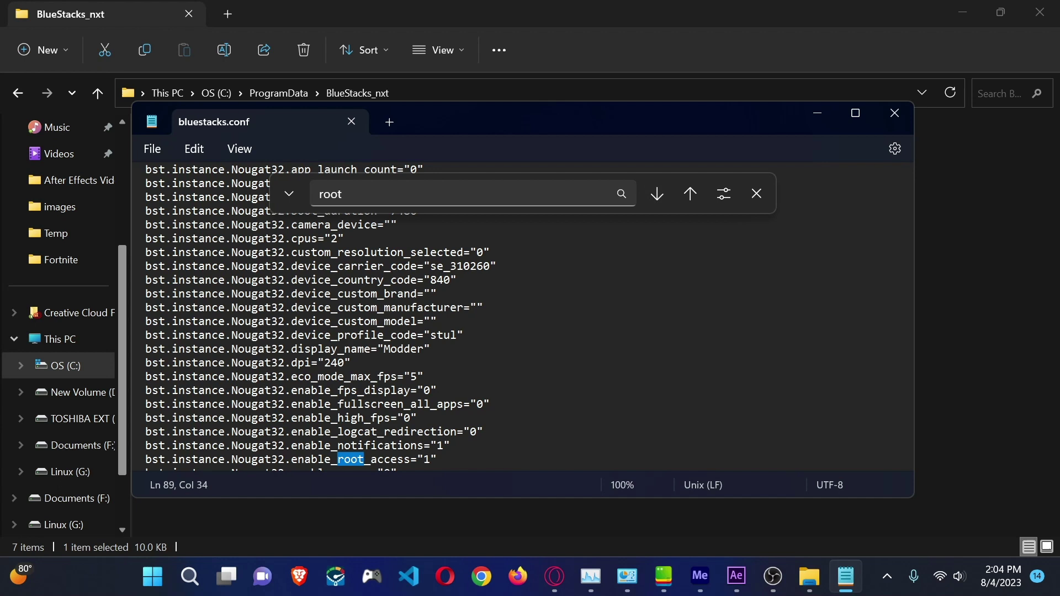
{"action": "left_click", "coordinate": [657, 193]}
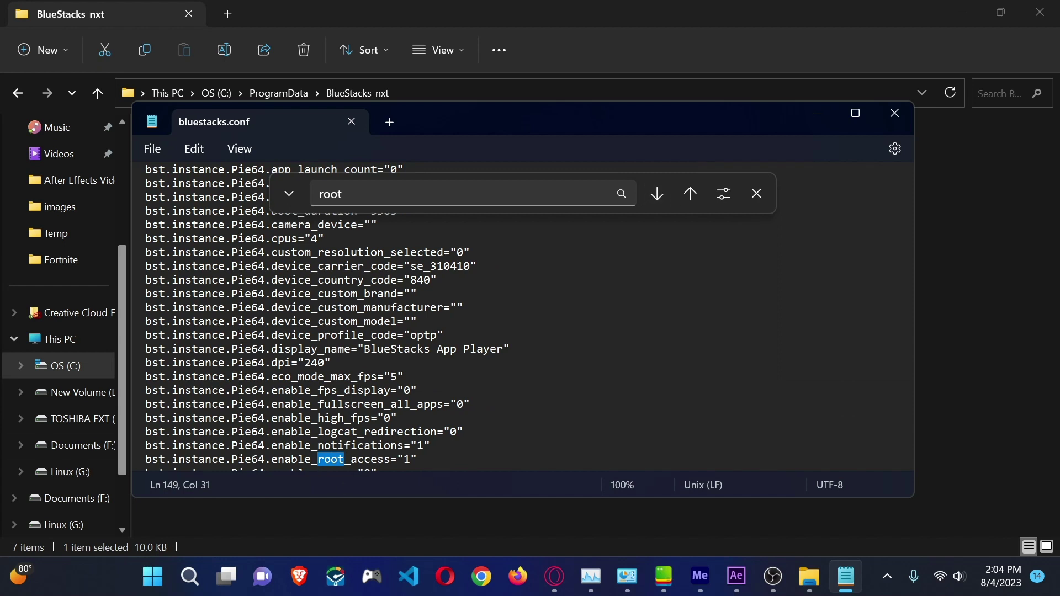
{"action": "left_click", "coordinate": [657, 194]}
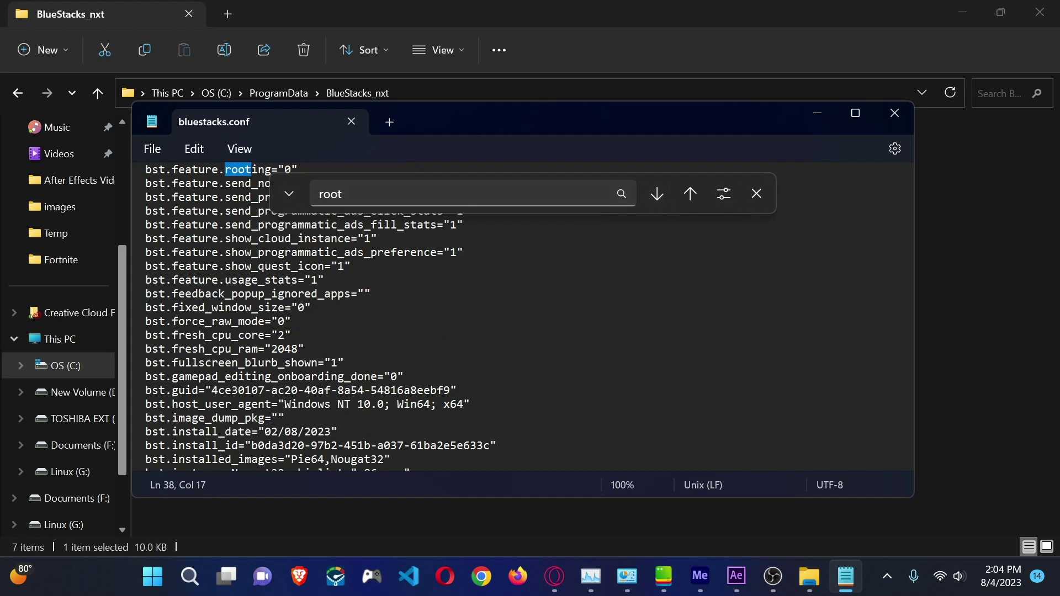
{"action": "left_click", "coordinate": [756, 193]}
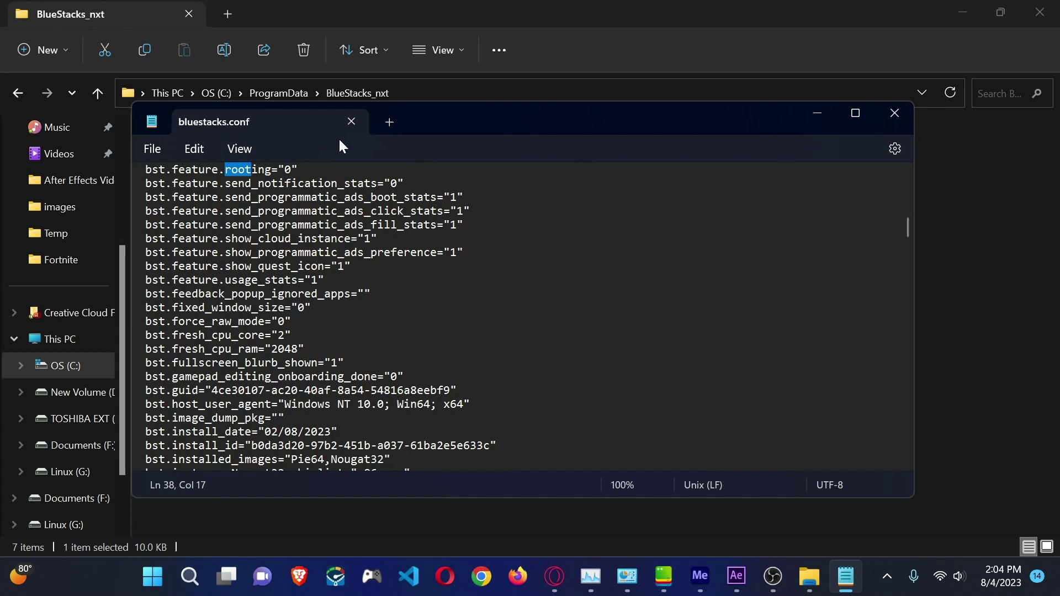
Step: Close Notepad and start the Modder Nougat 32-bit instance from the Multi-Instance Manager
{"action": "left_click", "coordinate": [894, 114]}
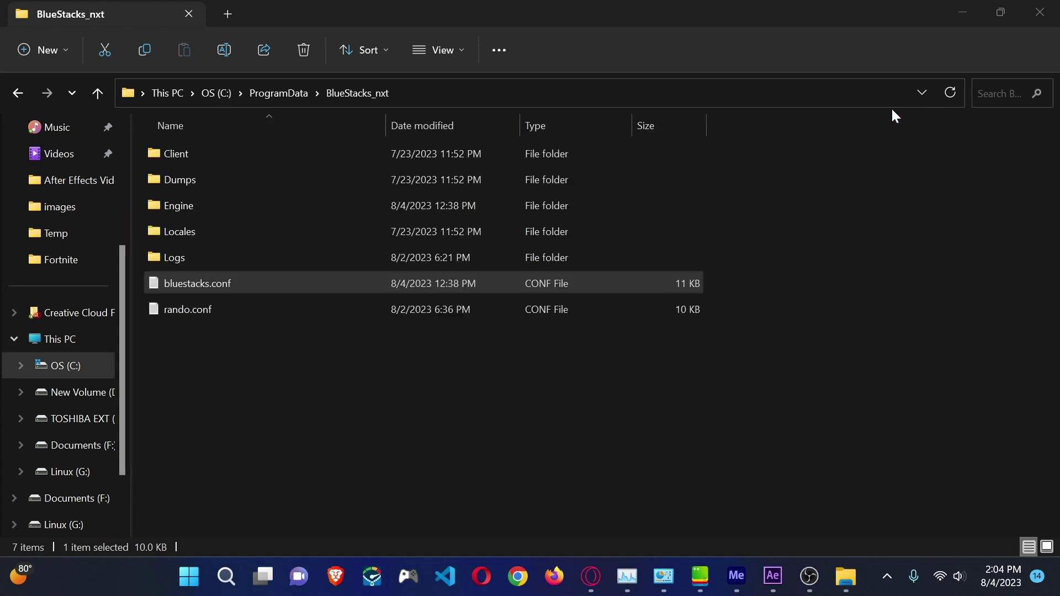
{"action": "left_click", "coordinate": [702, 575]}
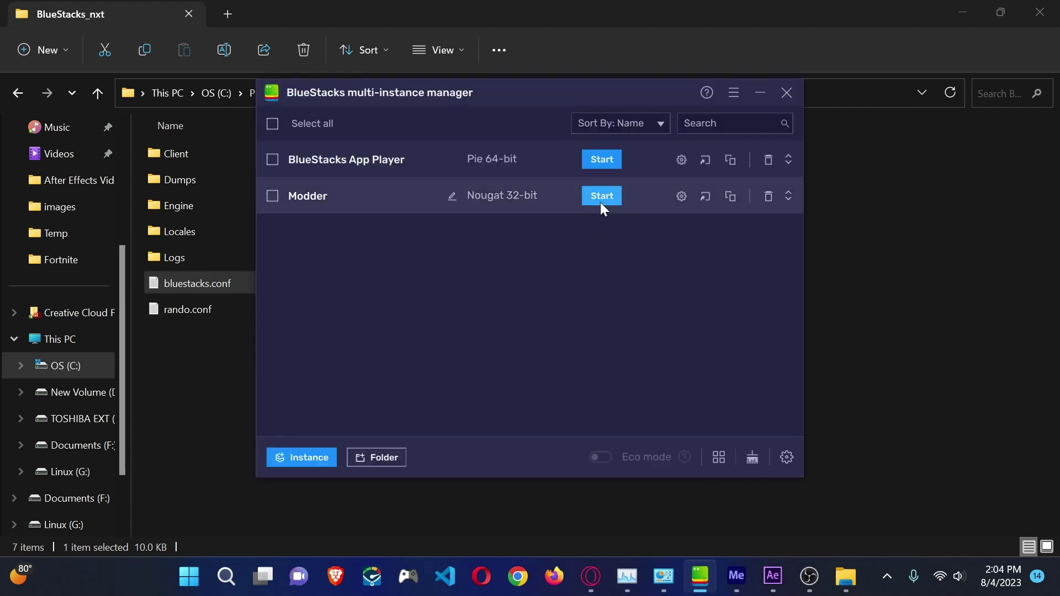
{"action": "left_click", "coordinate": [787, 93]}
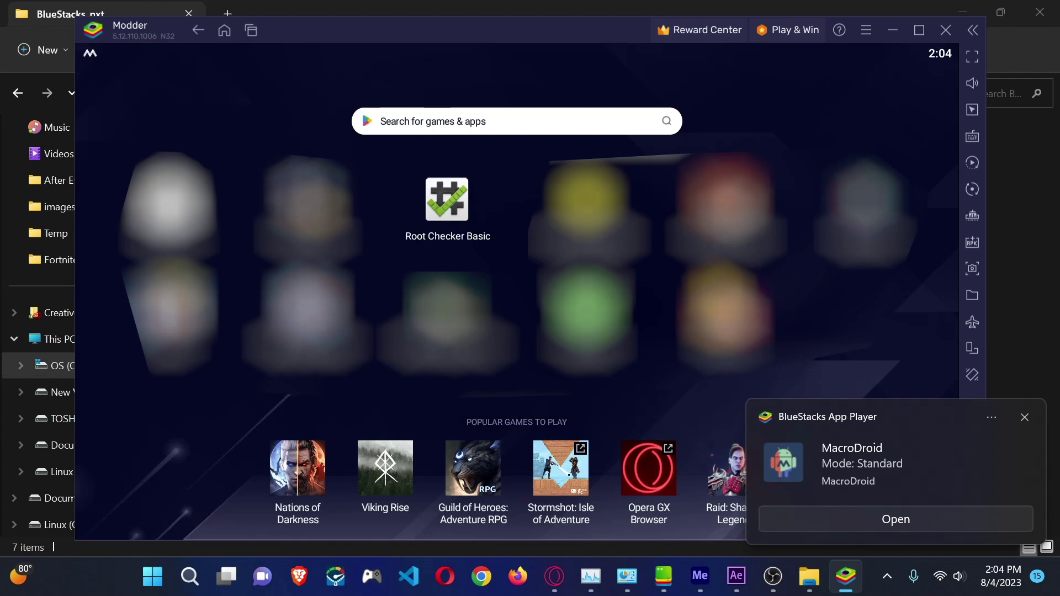
{"action": "left_click", "coordinate": [1025, 418]}
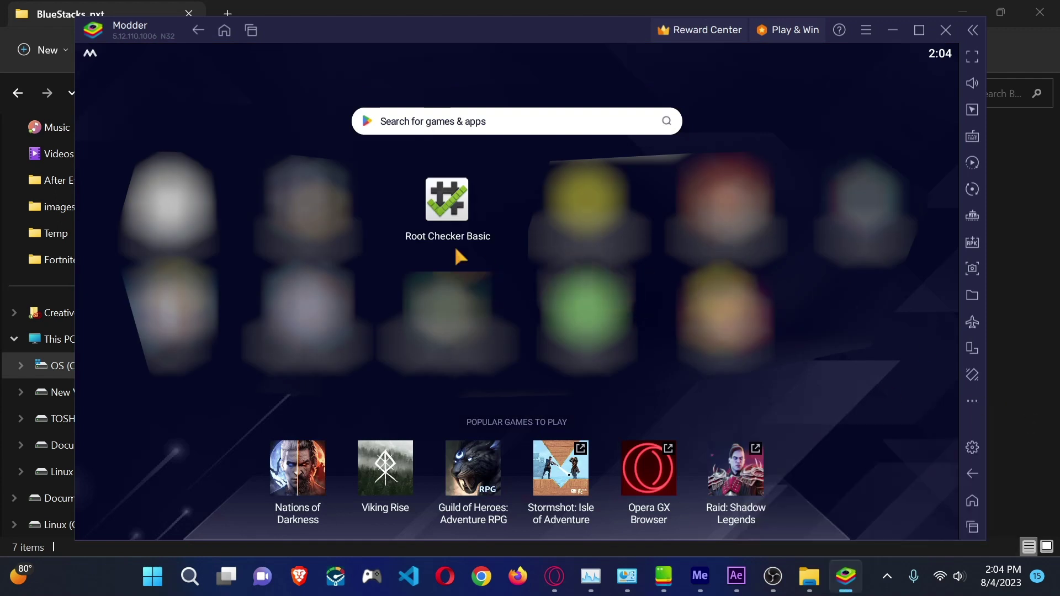
{"action": "left_click", "coordinate": [414, 204]}
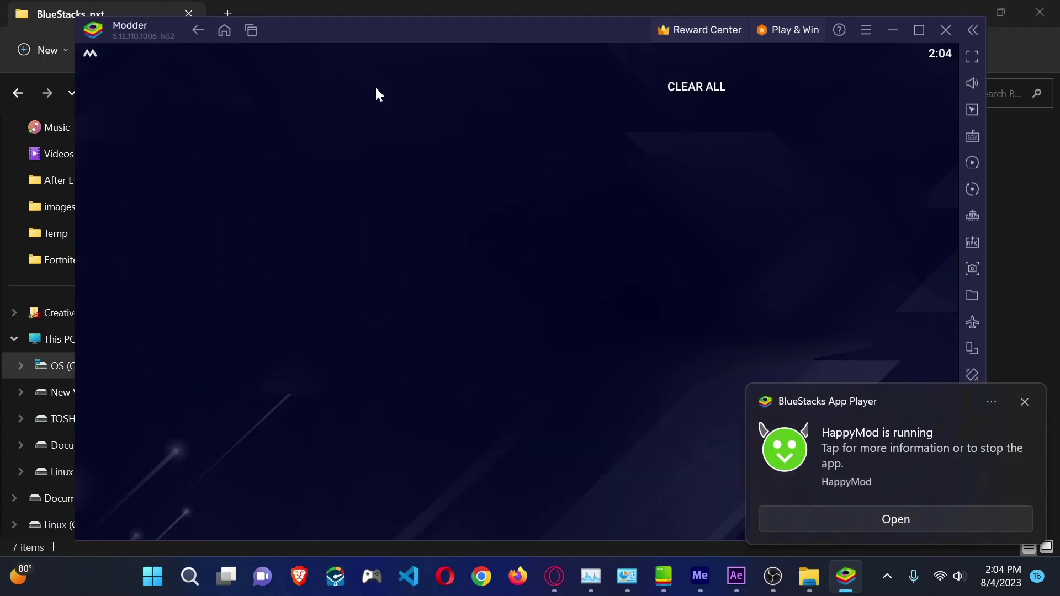
{"action": "left_click", "coordinate": [712, 83]}
{"action": "left_click", "coordinate": [252, 30]}
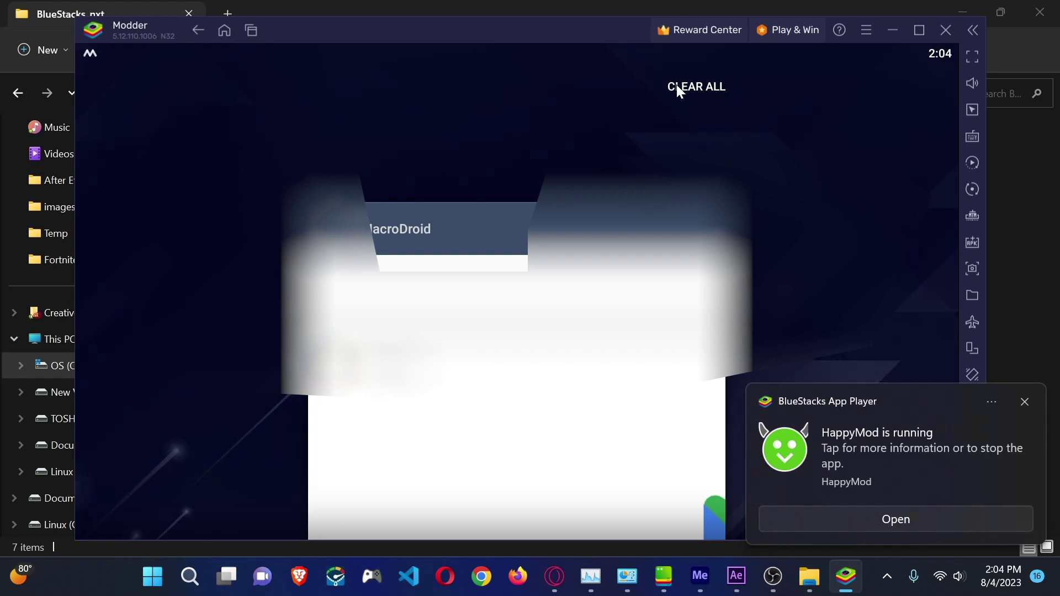
{"action": "left_click", "coordinate": [697, 86]}
{"action": "left_click", "coordinate": [1025, 402]}
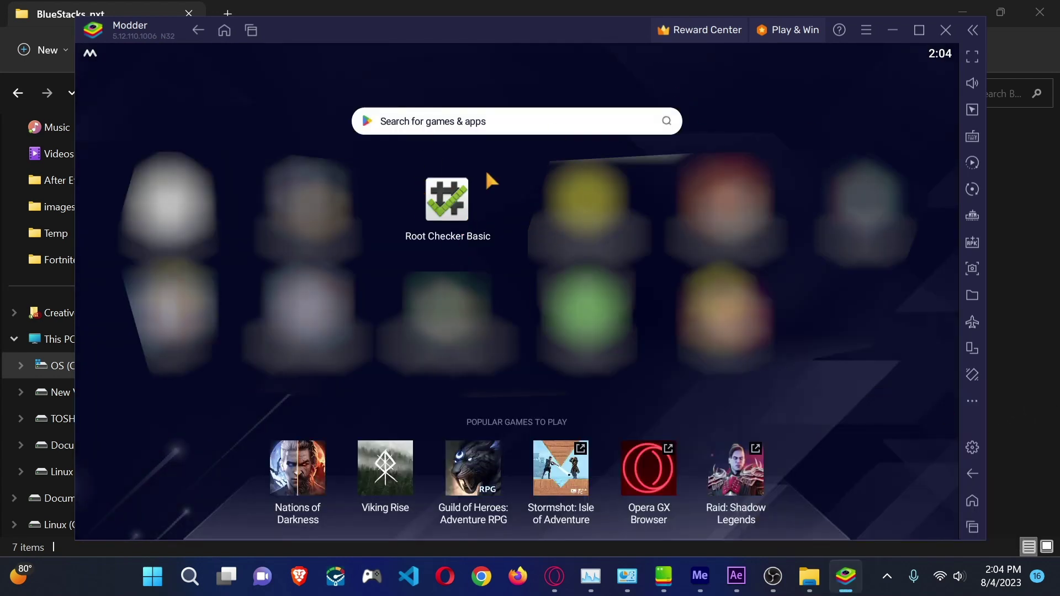
{"action": "left_click", "coordinate": [444, 209]}
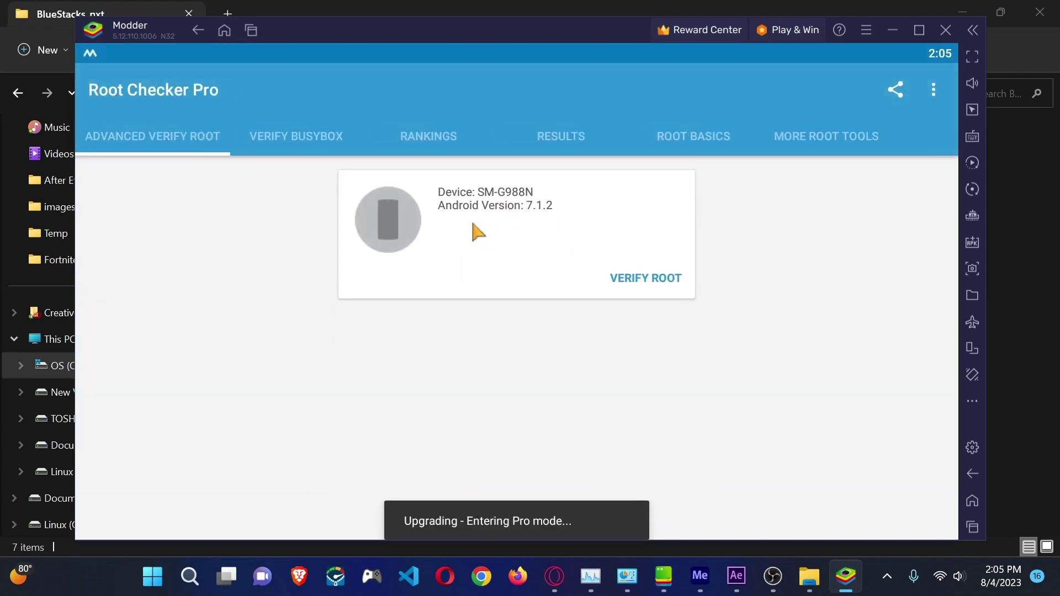
{"action": "left_click", "coordinate": [646, 278]}
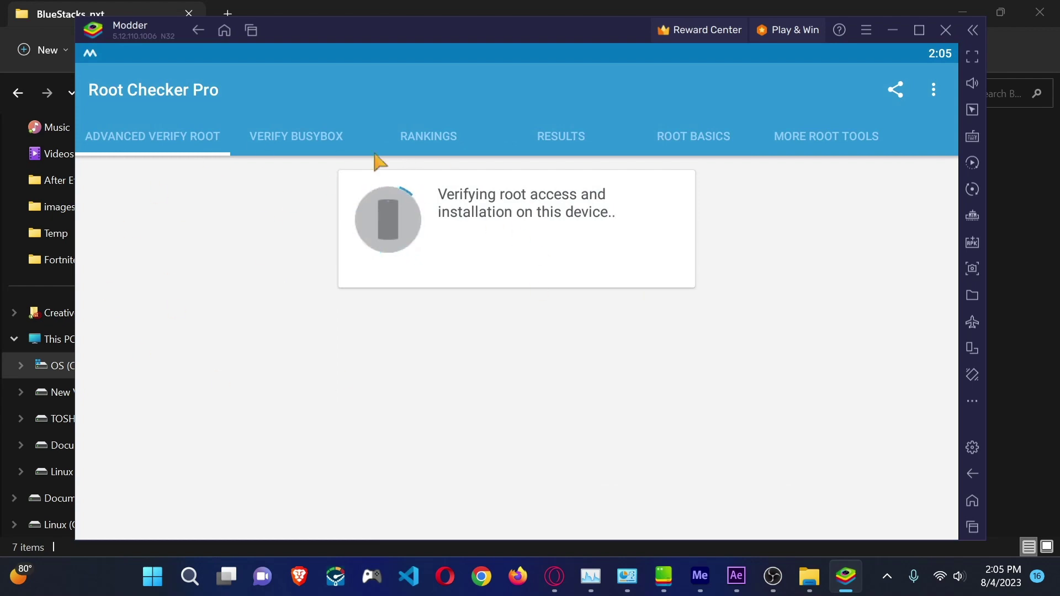
{"action": "left_click", "coordinate": [708, 140]}
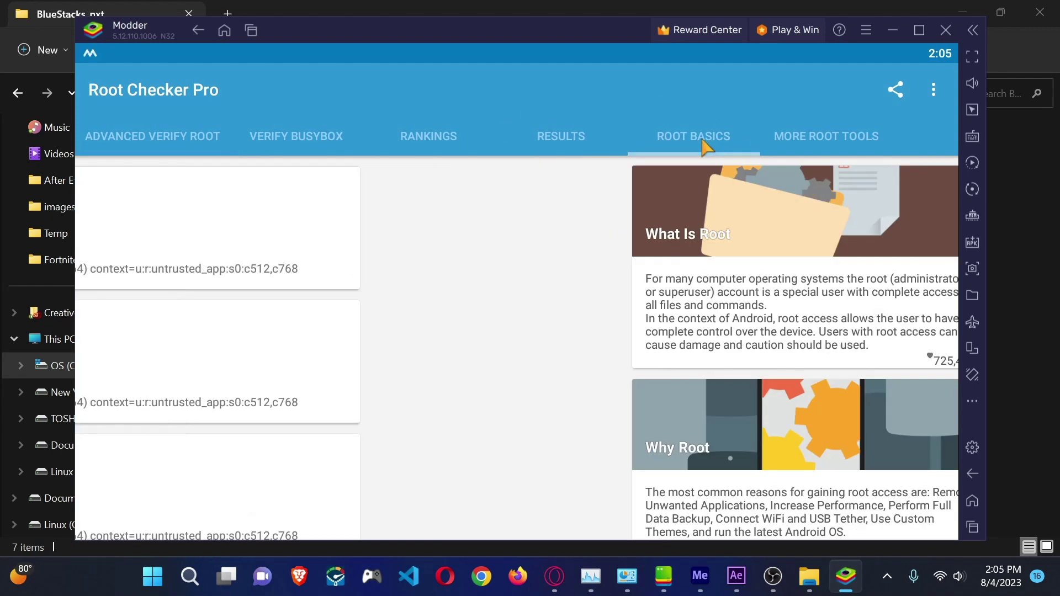
{"action": "left_click", "coordinate": [291, 141]}
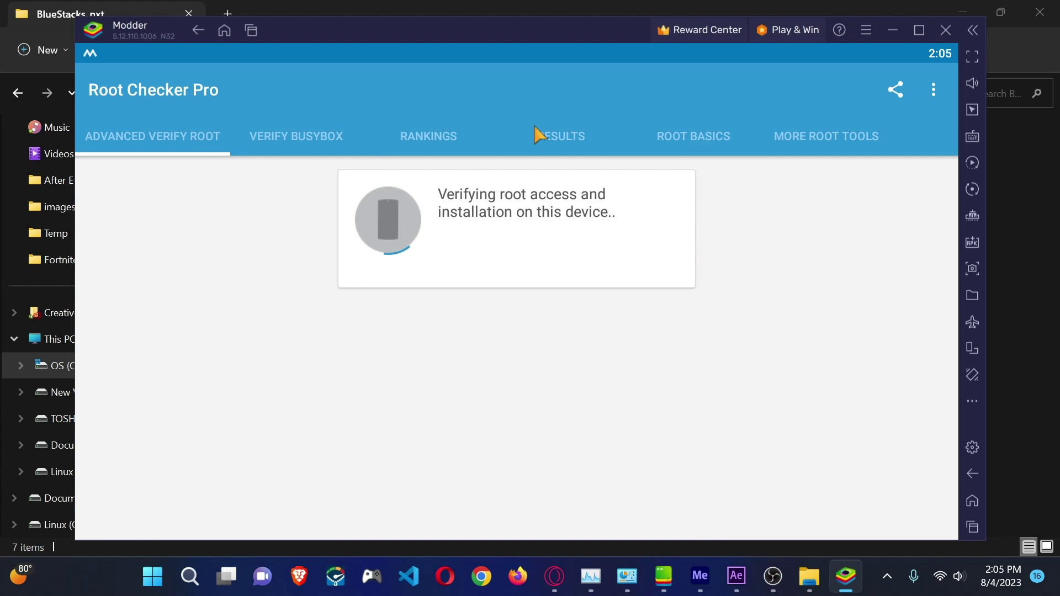
{"action": "left_click", "coordinate": [493, 143]}
{"action": "left_click", "coordinate": [291, 141]}
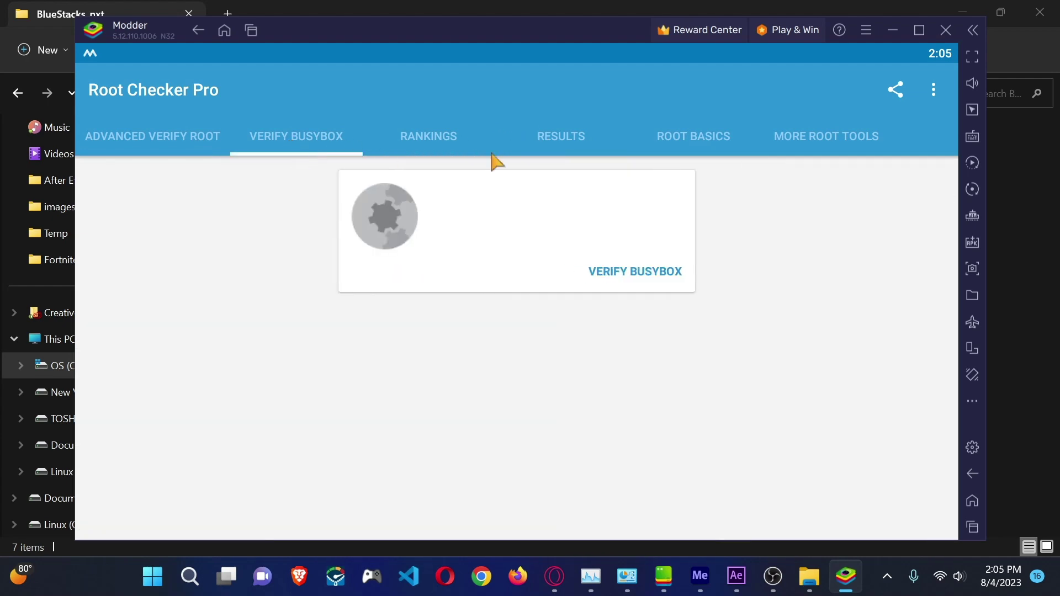
{"action": "left_click", "coordinate": [582, 145]}
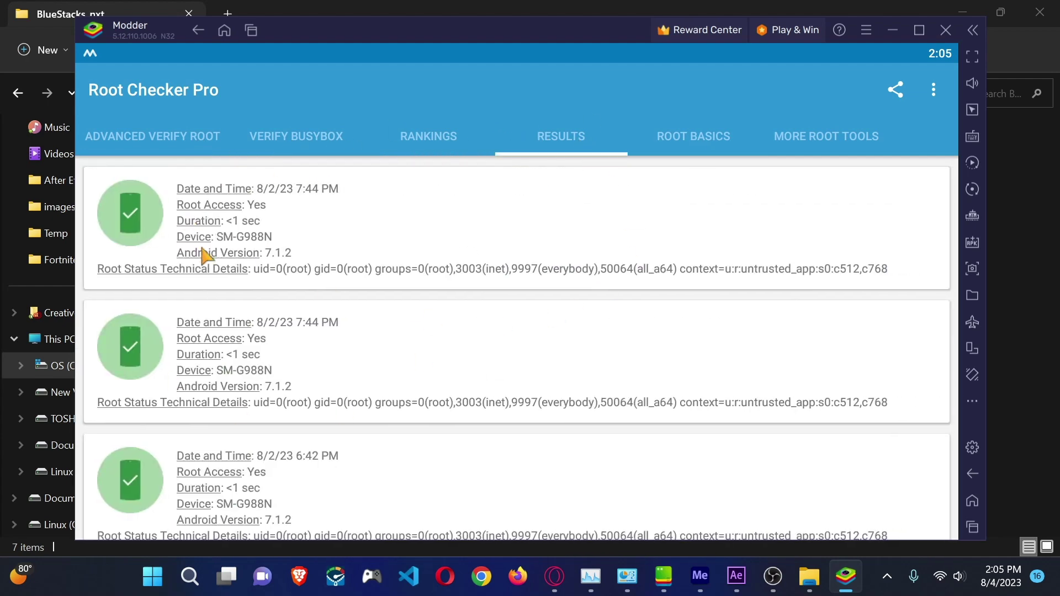
{"action": "scroll", "coordinate": [209, 406], "scroll_direction": "down", "scroll_amount": 3}
{"action": "key", "text": "ctrl+shift+1"}
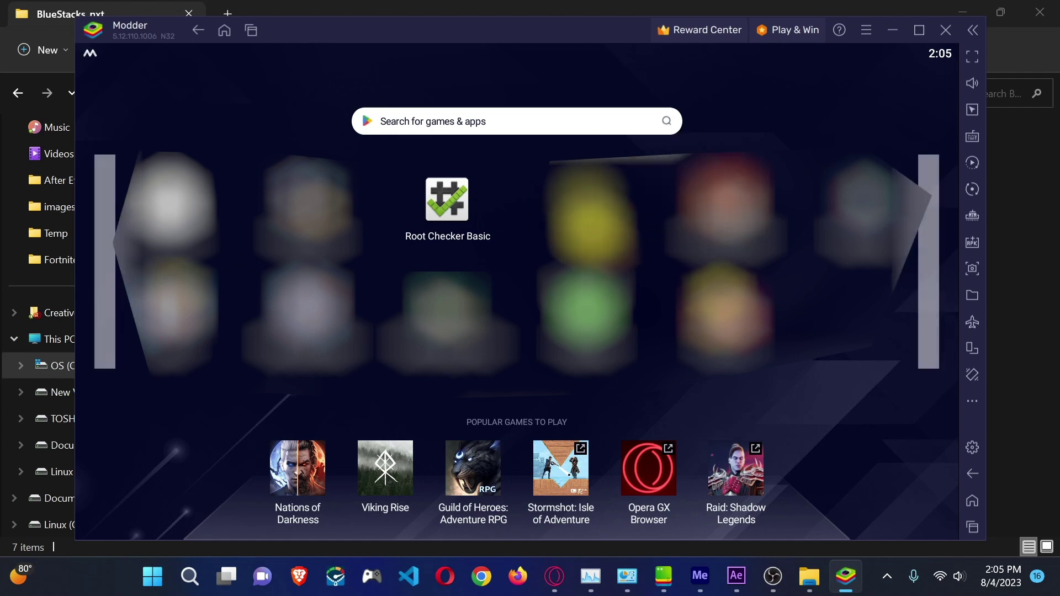
{"action": "left_click", "coordinate": [866, 211]}
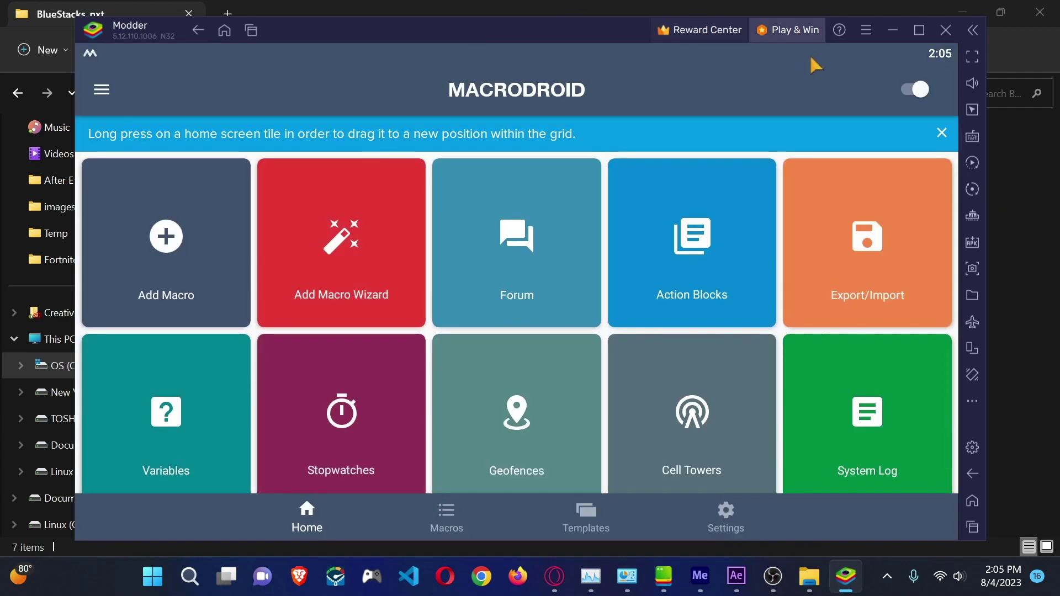
{"action": "left_click", "coordinate": [469, 513]}
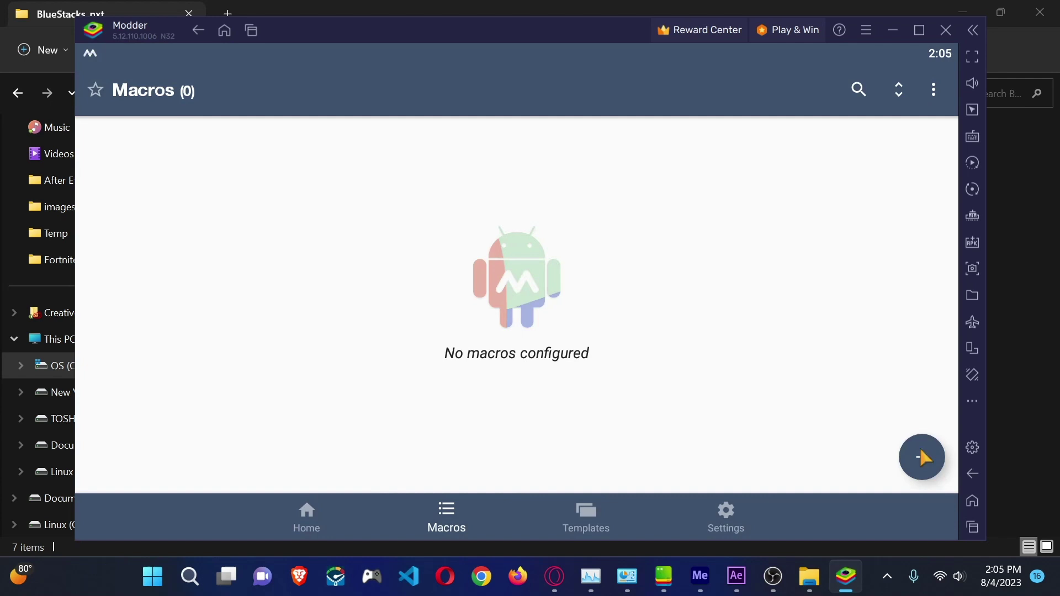
{"action": "left_click", "coordinate": [923, 457]}
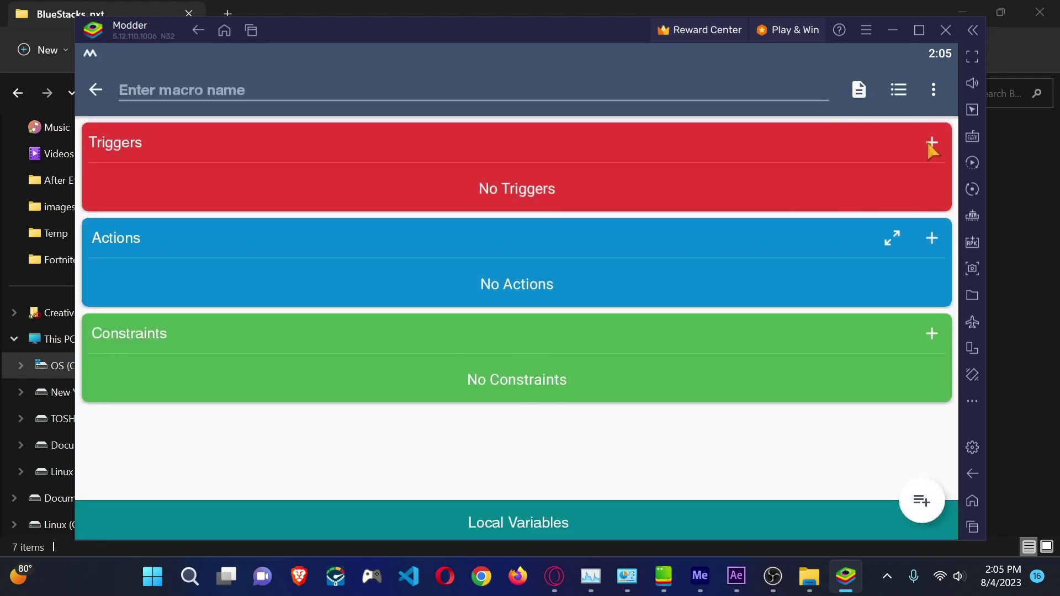
{"action": "left_click", "coordinate": [932, 239]}
{"action": "scroll", "coordinate": [291, 298], "scroll_direction": "down", "scroll_amount": 3}
{"action": "scroll", "coordinate": [248, 332], "scroll_direction": "down", "scroll_amount": 3}
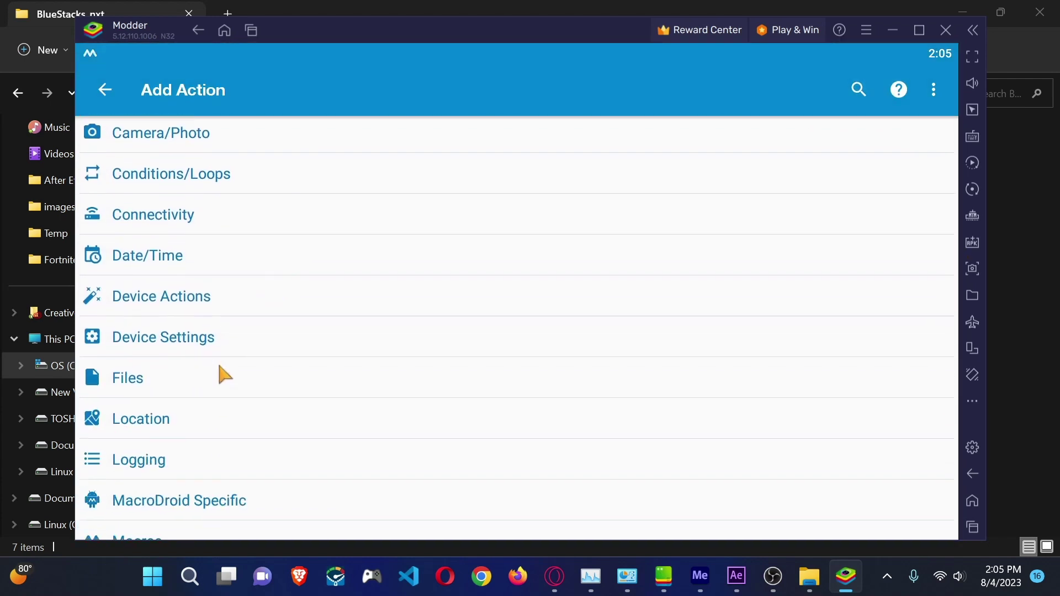
{"action": "left_click", "coordinate": [150, 219]}
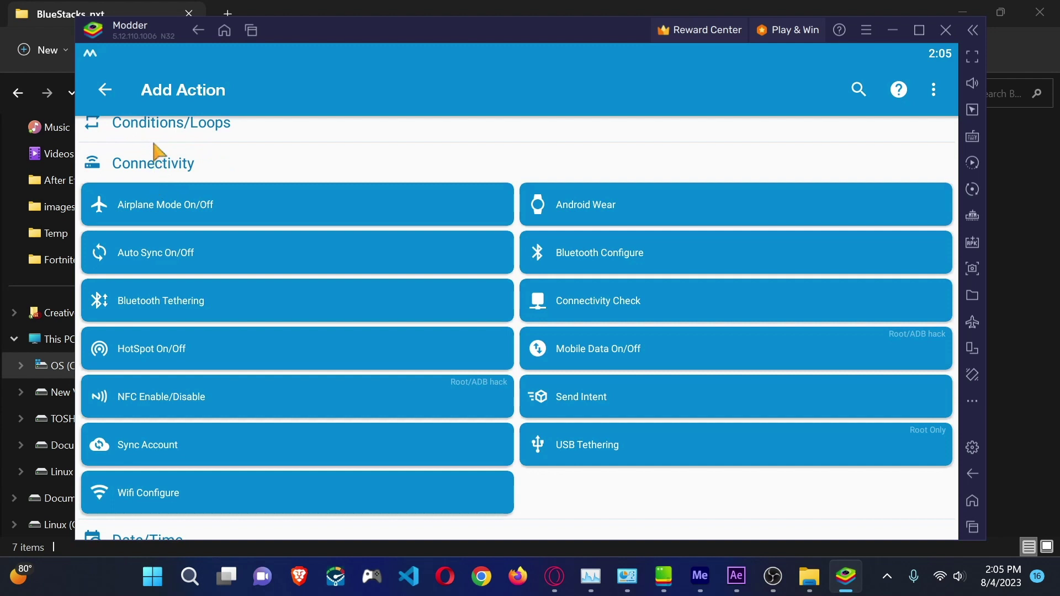
{"action": "left_click", "coordinate": [146, 162]}
{"action": "left_click", "coordinate": [158, 164]}
{"action": "left_click", "coordinate": [166, 163]}
{"action": "scroll", "coordinate": [232, 241], "scroll_direction": "up", "scroll_amount": 3}
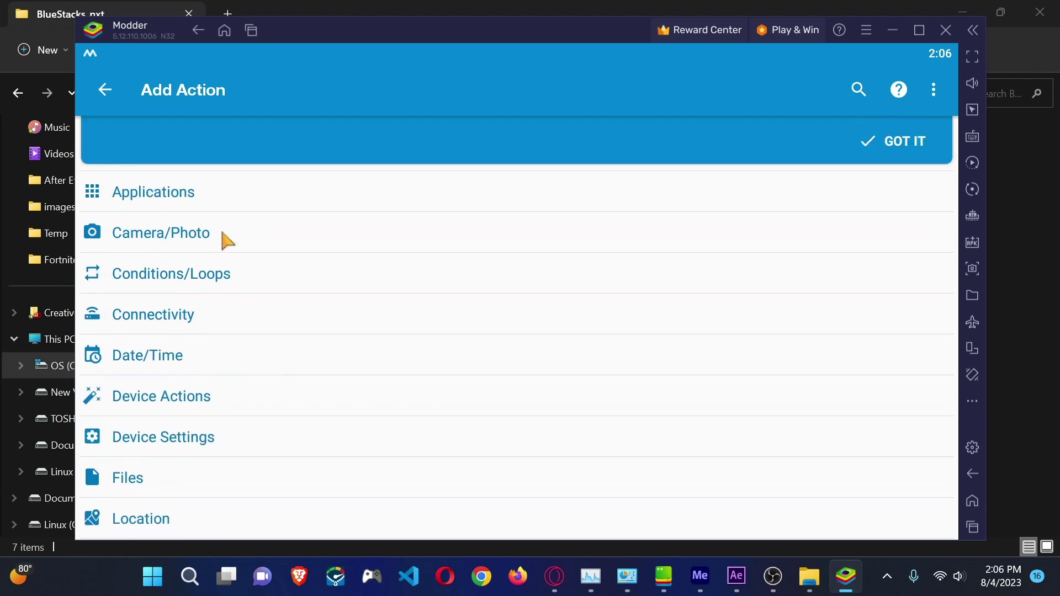
{"action": "left_click", "coordinate": [162, 228]}
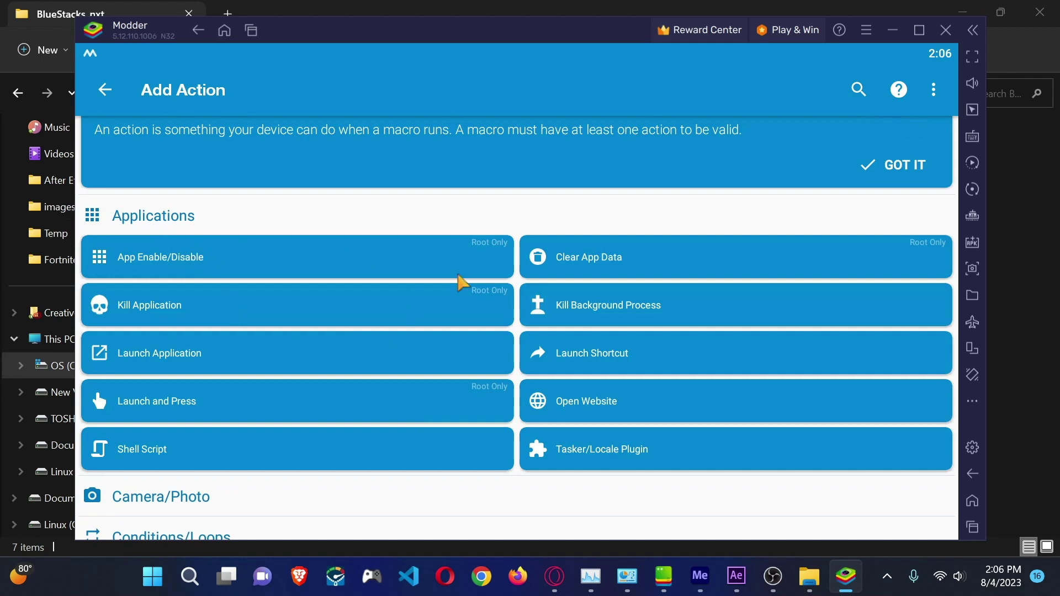
{"action": "left_click", "coordinate": [159, 223]}
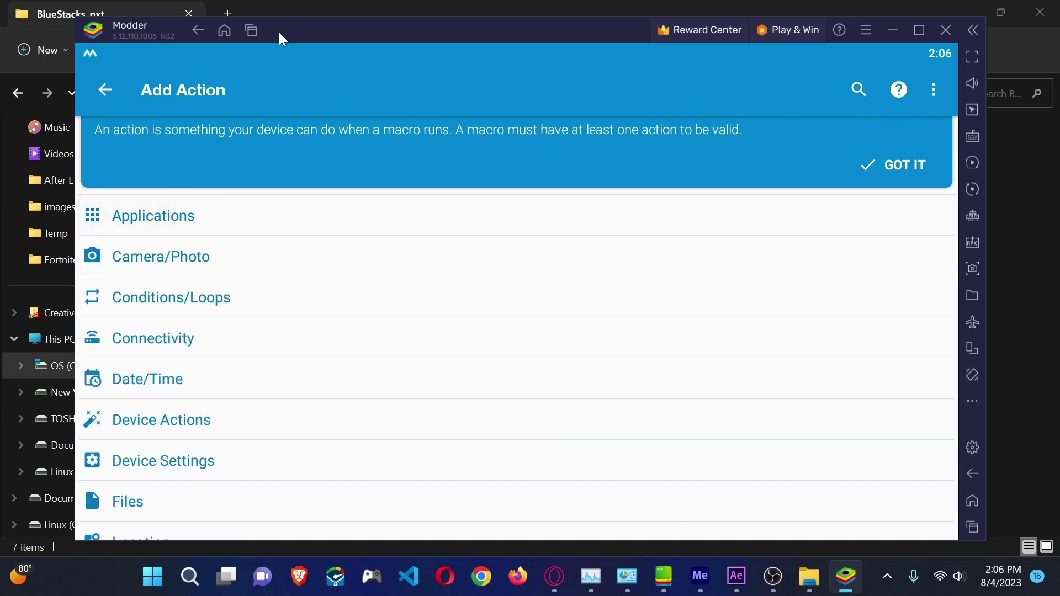
{"action": "left_click", "coordinate": [250, 31]}
{"action": "left_click", "coordinate": [696, 86]}
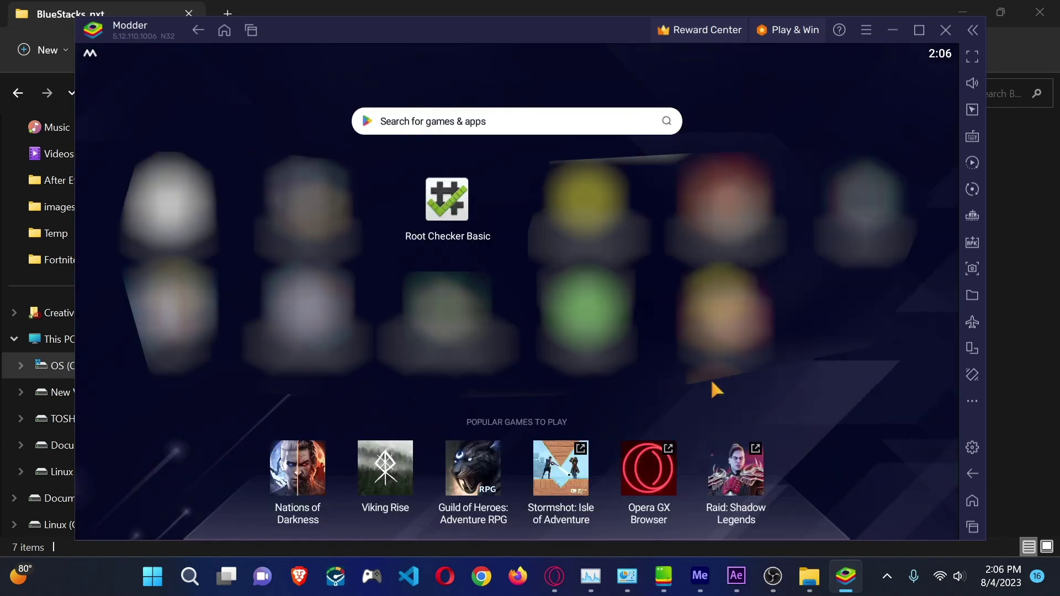
Step: Minimize BlueStacks, recheck bluestacks.conf's 'root' matches in Notepad, then close it
{"action": "left_click", "coordinate": [892, 30]}
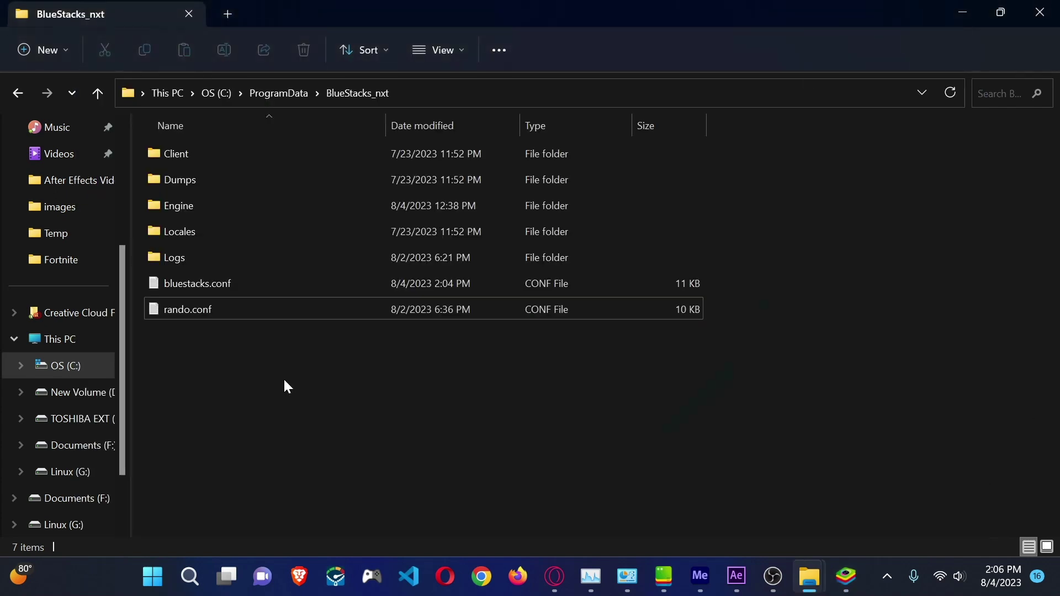
{"action": "double_click", "coordinate": [224, 288]}
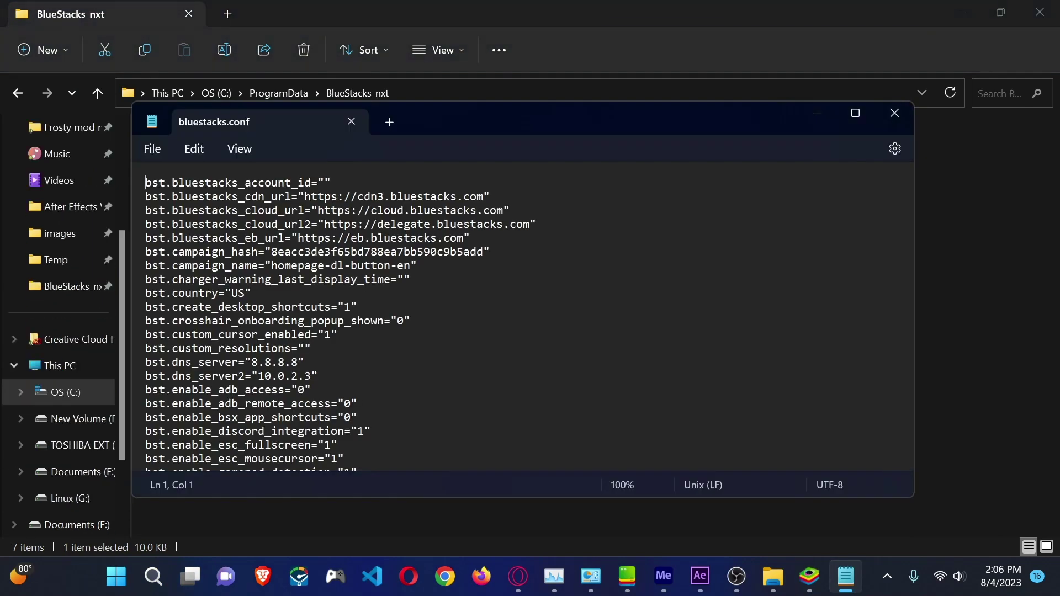
{"action": "key", "text": "ctrl+f"}
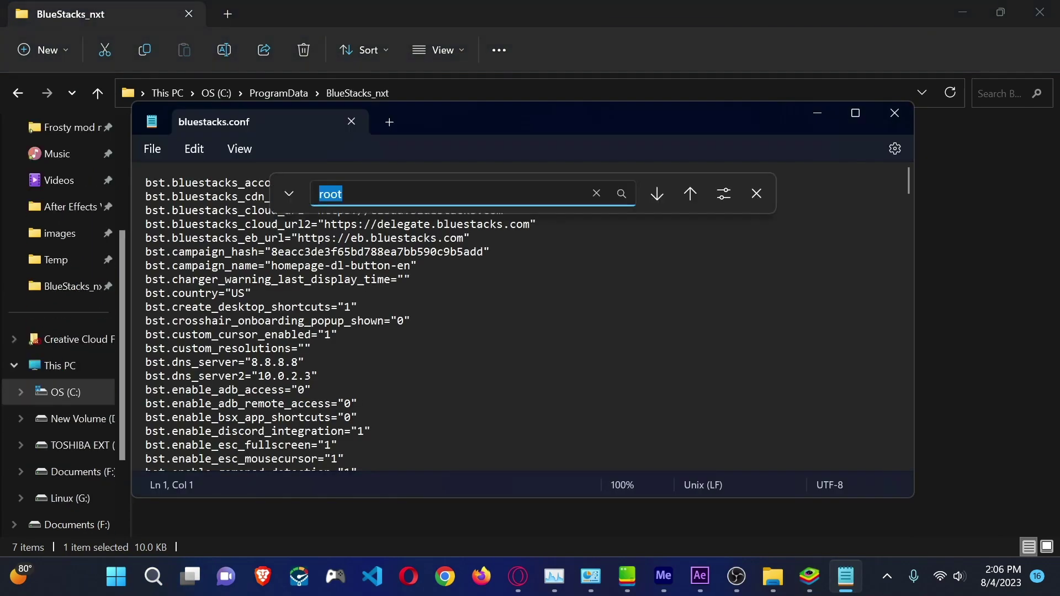
{"action": "left_click", "coordinate": [658, 194]}
{"action": "left_click", "coordinate": [657, 194]}
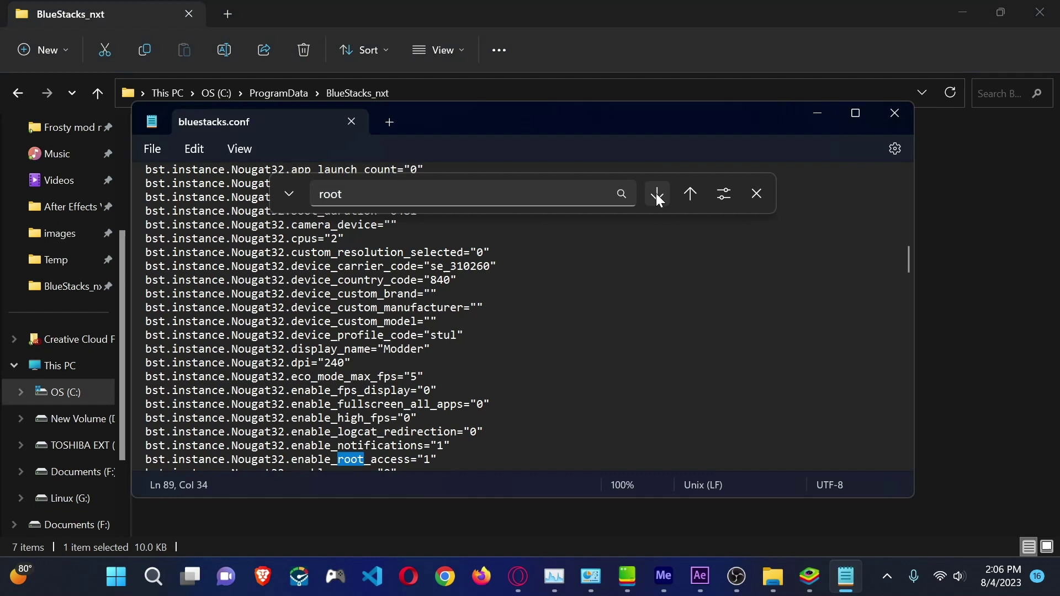
{"action": "left_click", "coordinate": [657, 194]}
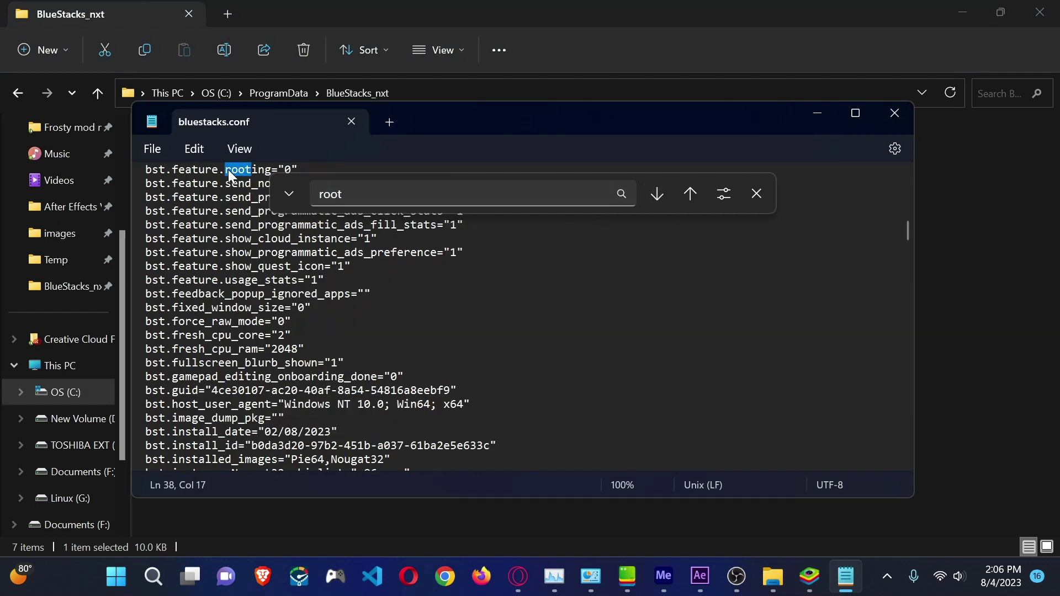
{"action": "left_click", "coordinate": [899, 111]}
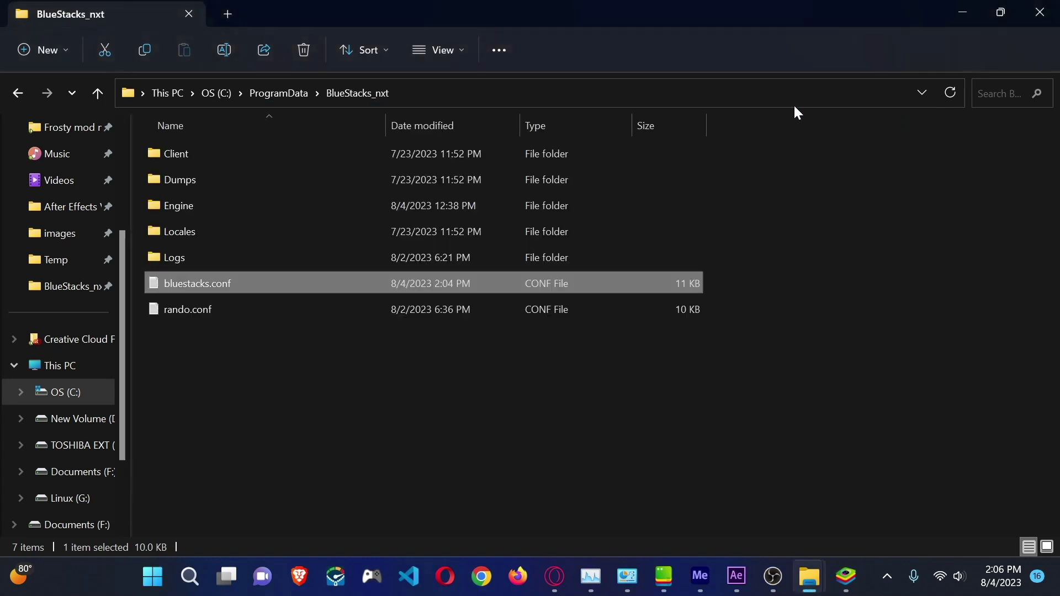